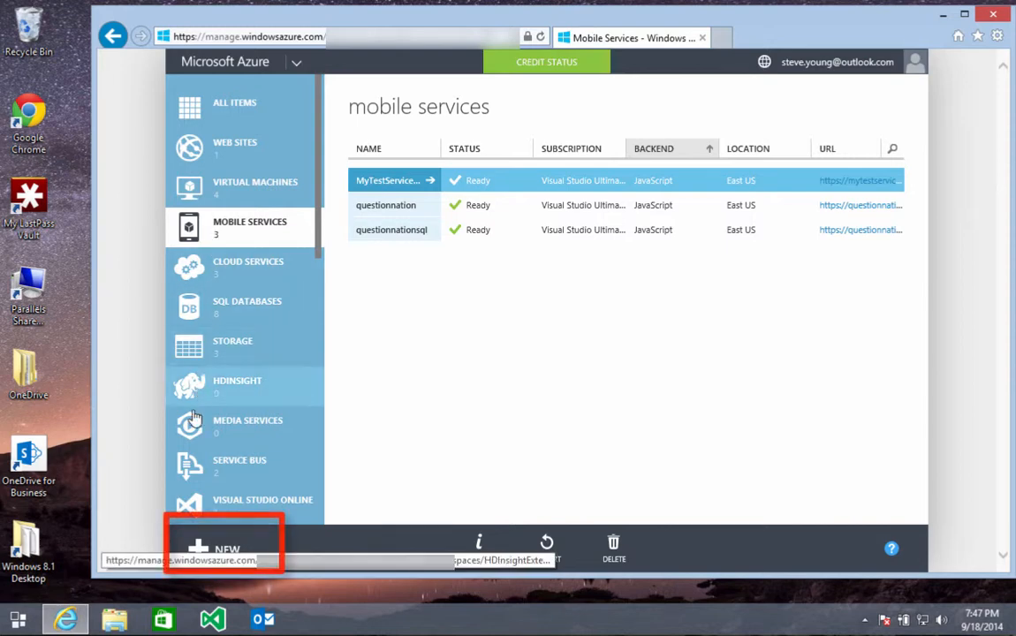
Step: Open the Create a Mobile Service form from NEW > Compute > Mobile Service
{"action": "left_click", "coordinate": [205, 551]}
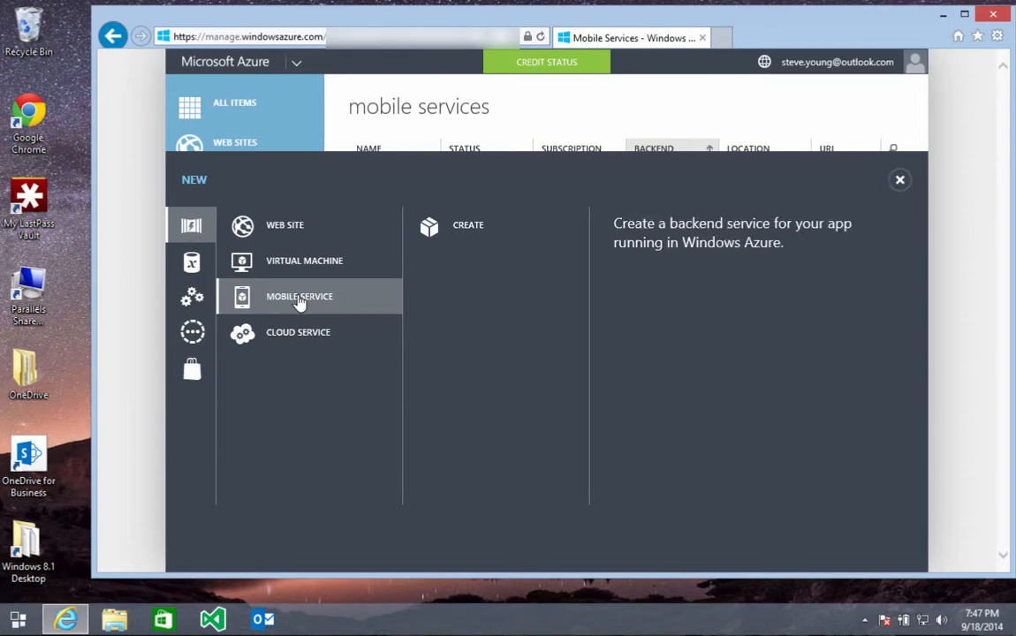
{"action": "left_click", "coordinate": [471, 232]}
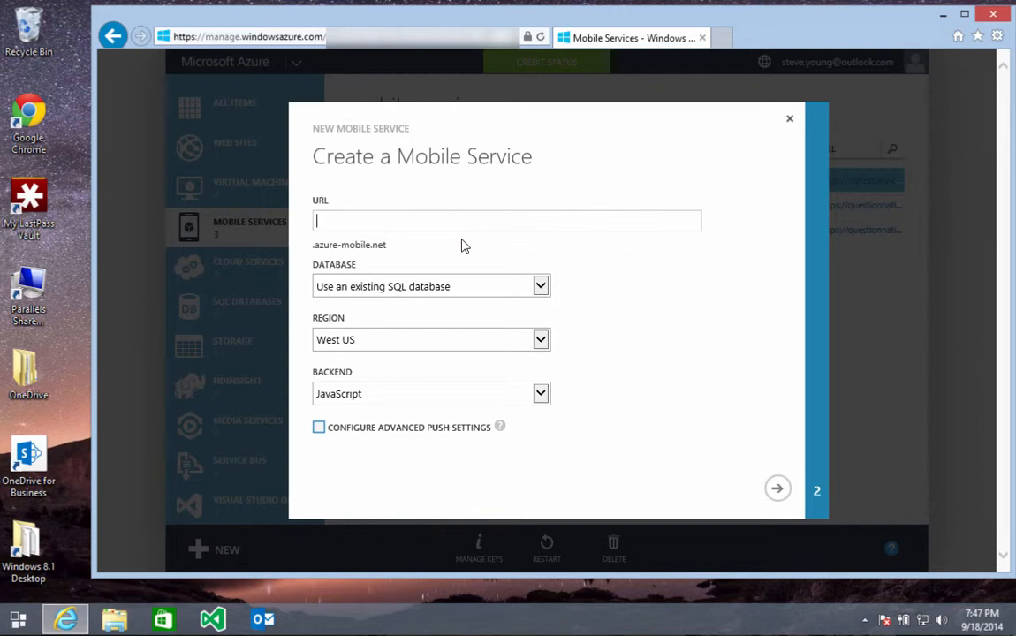
Step: Enter MyMobileService88 as the mobile service URL
{"action": "type", "text": "MyMobileService"}
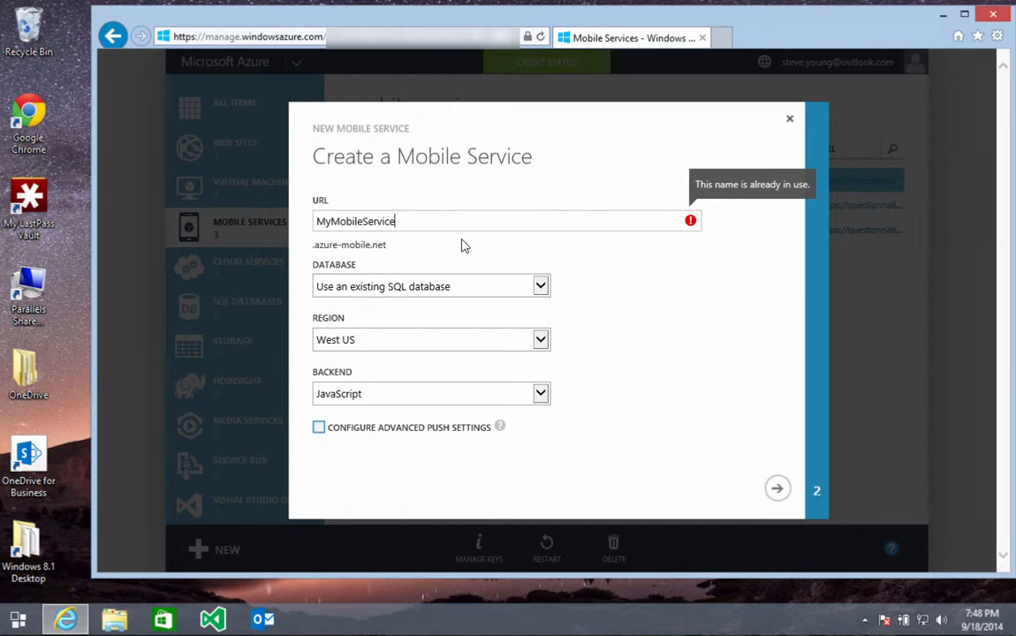
{"action": "type", "text": "88"}
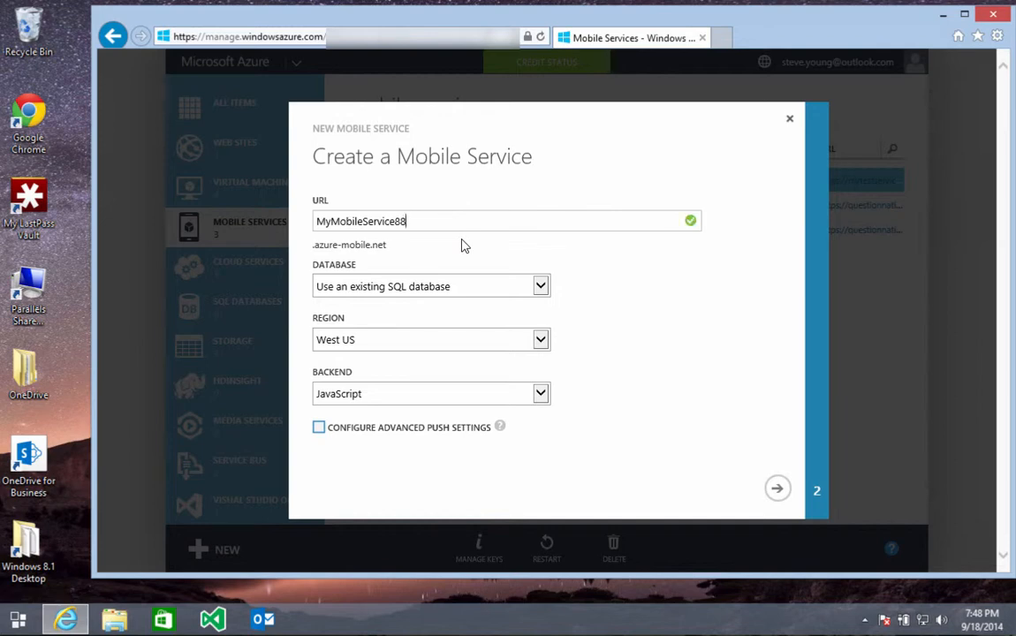
{"action": "key", "text": "Tab"}
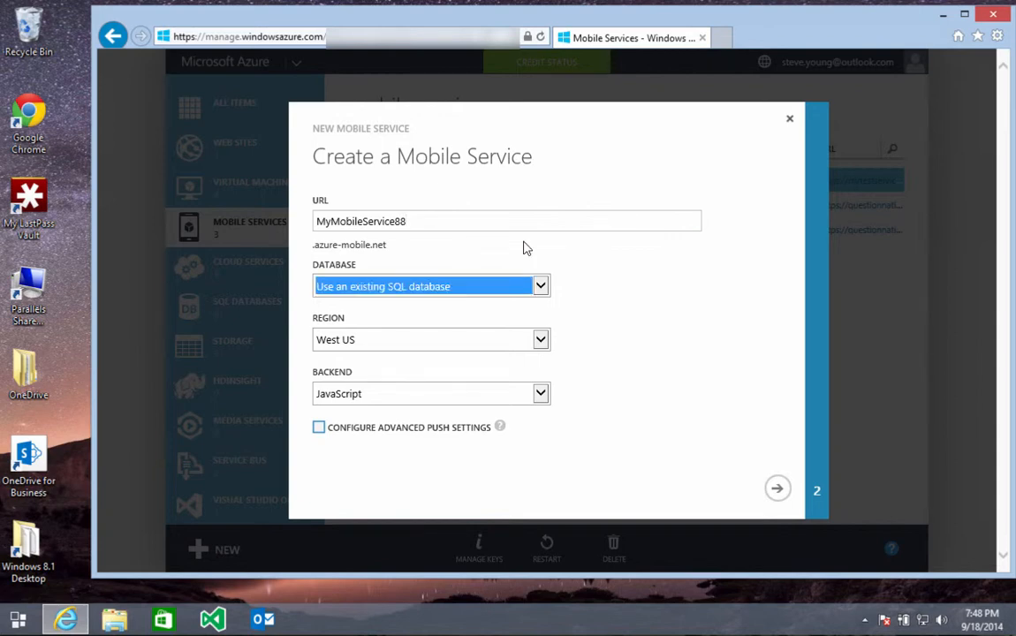
Step: Choose a new SQL database instance, East US region and JavaScript backend, then continue
{"action": "left_click", "coordinate": [541, 287]}
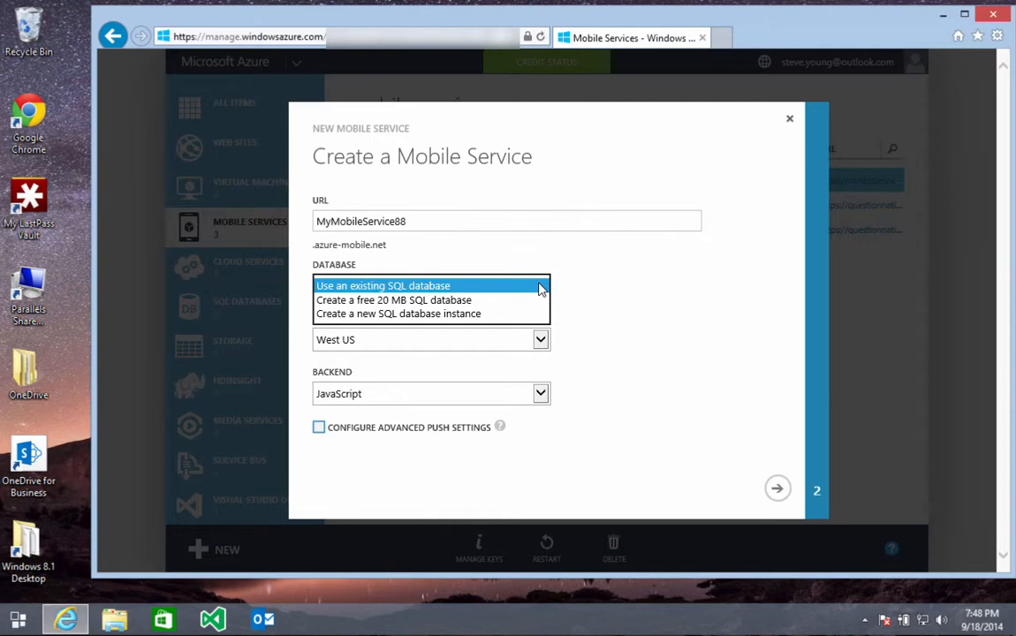
{"action": "left_click", "coordinate": [476, 314]}
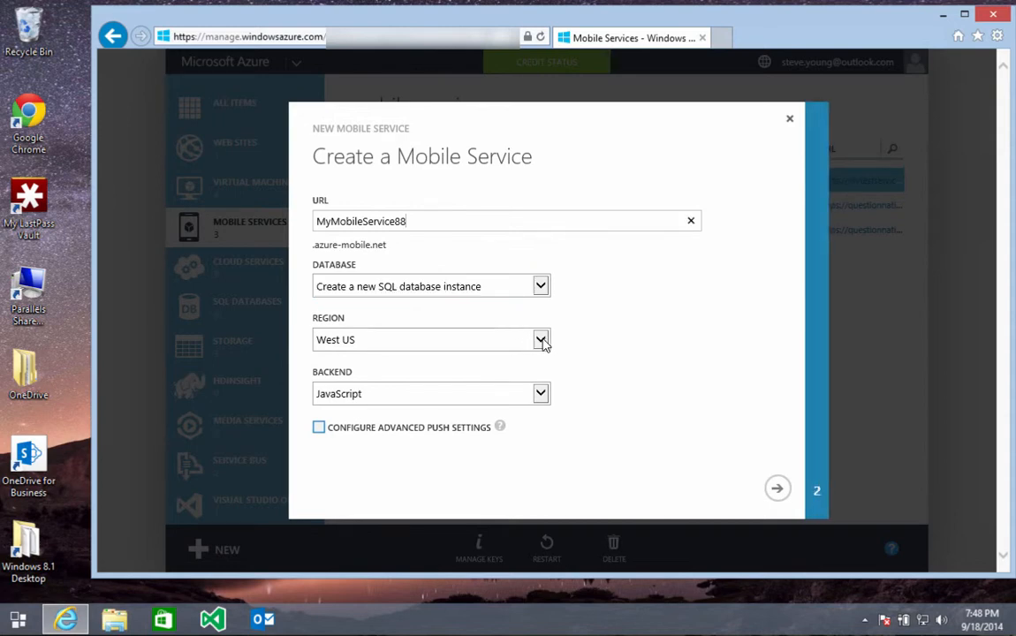
{"action": "left_click", "coordinate": [542, 342]}
{"action": "left_click", "coordinate": [533, 355]}
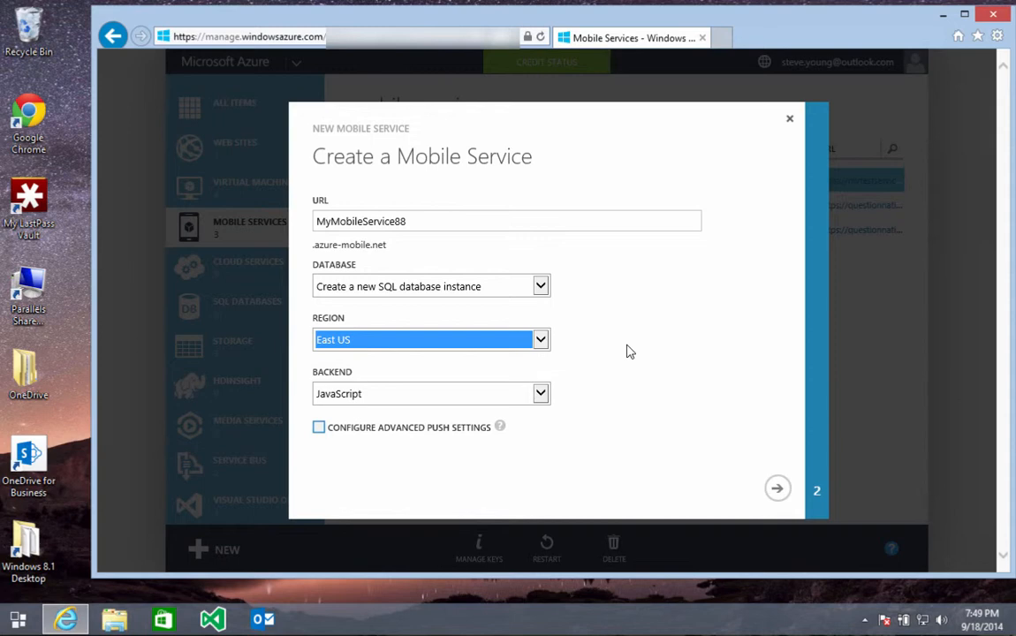
{"action": "left_click", "coordinate": [540, 394]}
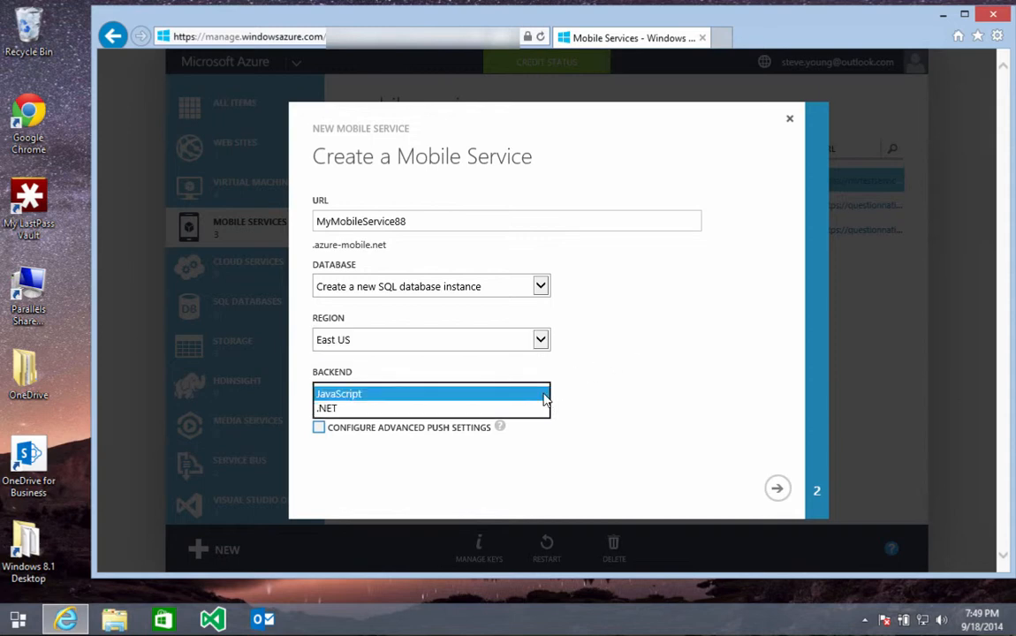
{"action": "left_click", "coordinate": [543, 393]}
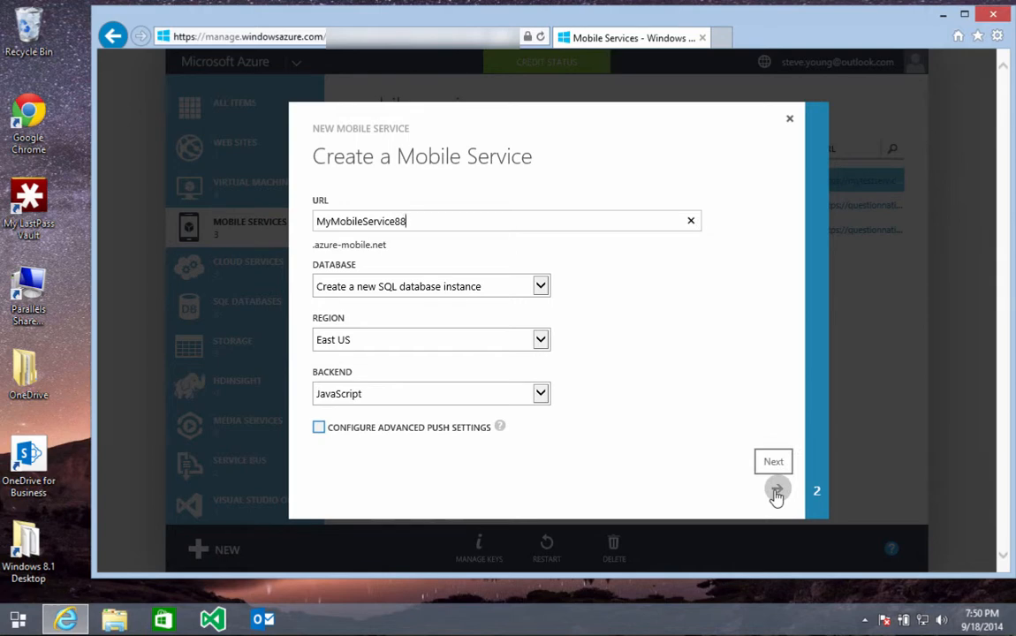
{"action": "left_click", "coordinate": [777, 492]}
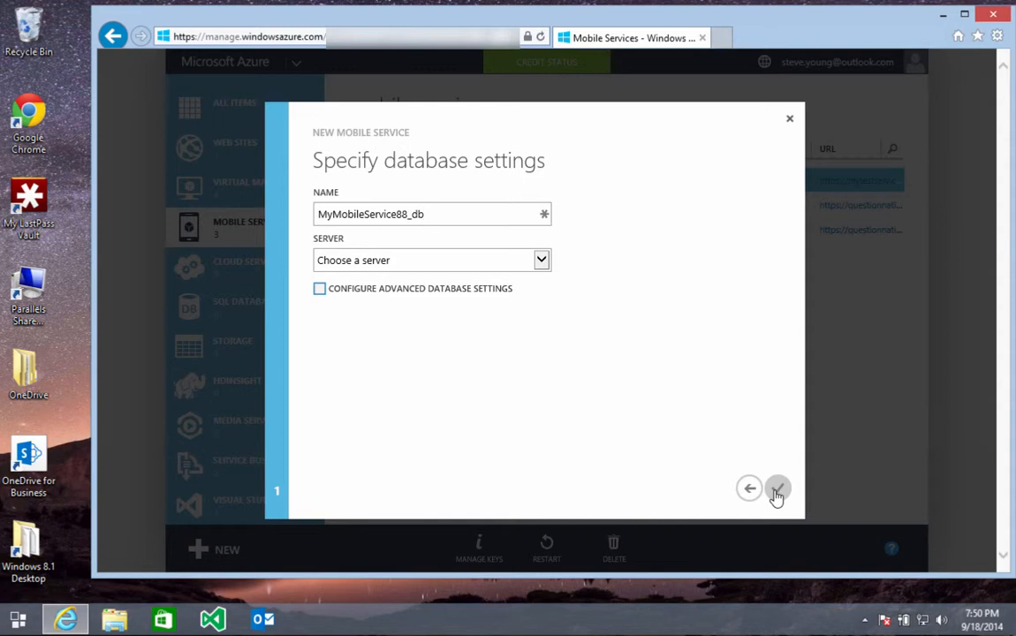
Step: Select the existing database server and enter its login password
{"action": "left_click", "coordinate": [541, 260]}
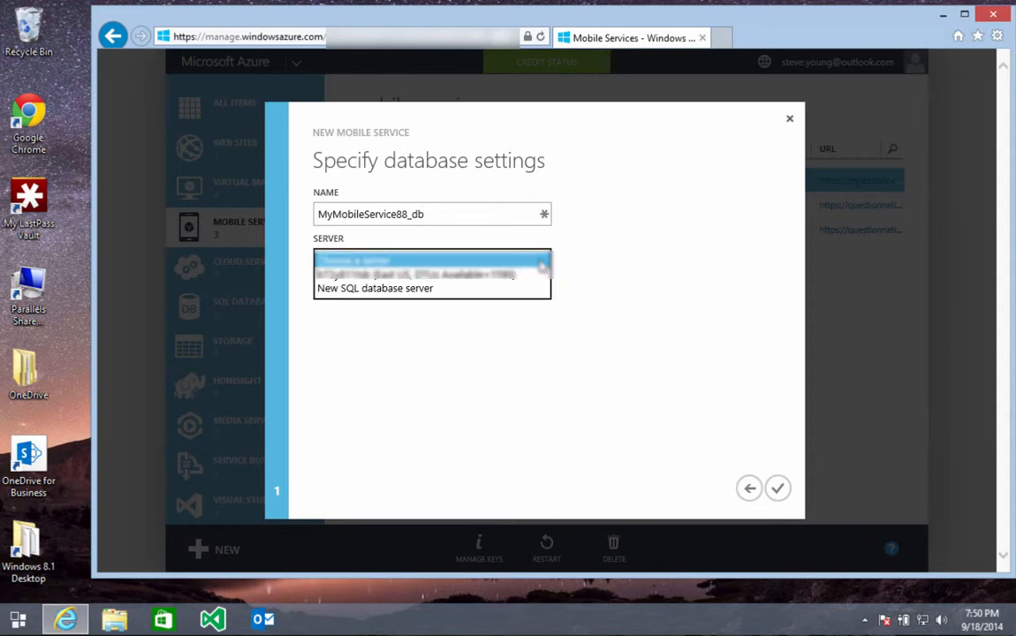
{"action": "left_click", "coordinate": [515, 279]}
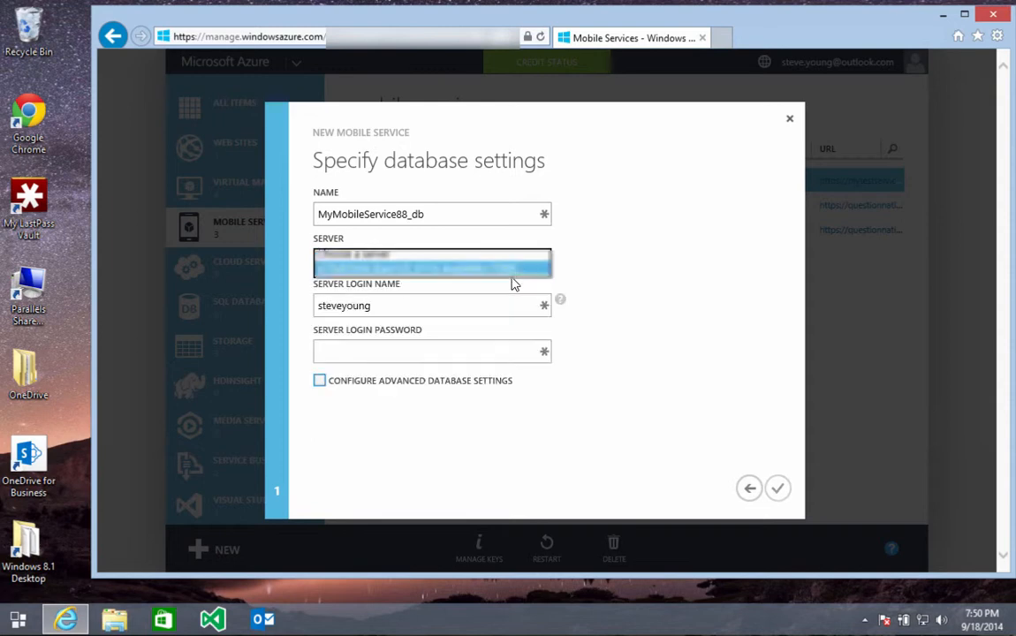
{"action": "left_click", "coordinate": [475, 352]}
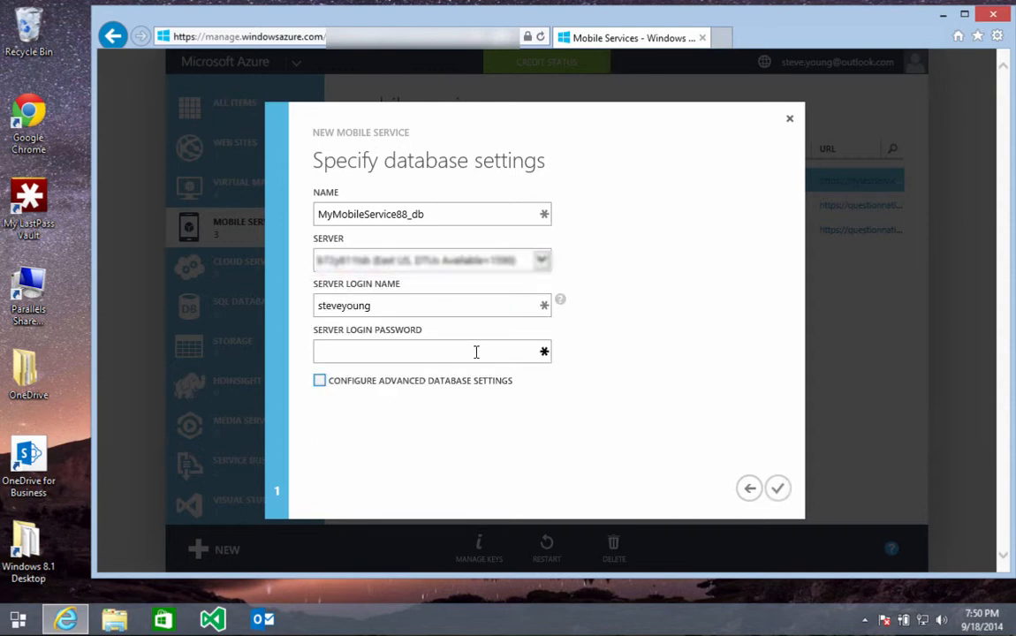
{"action": "type", "text": "password1"}
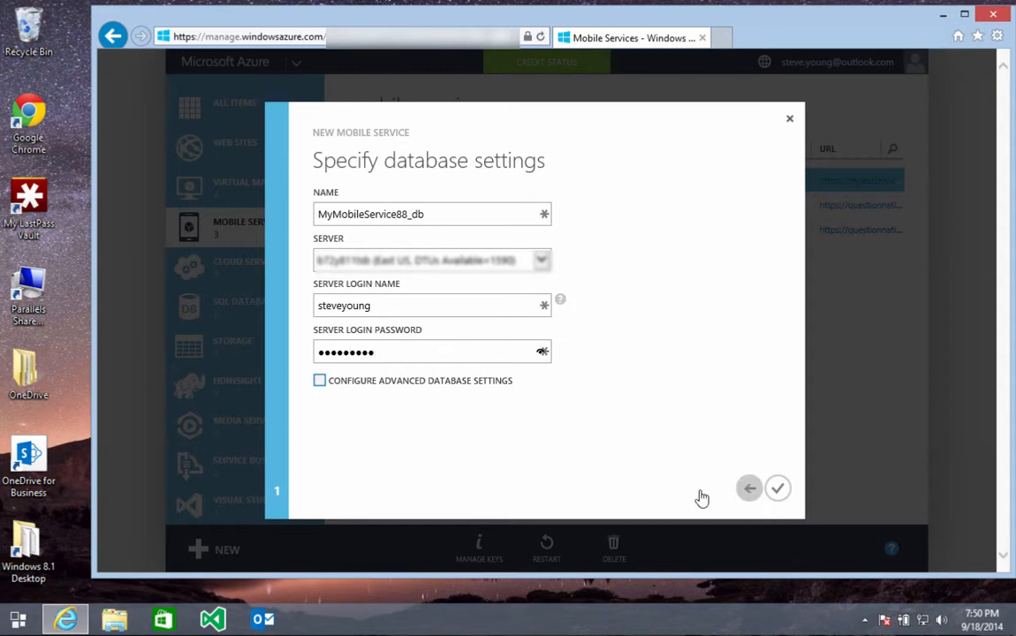
{"action": "type", "text": "!"}
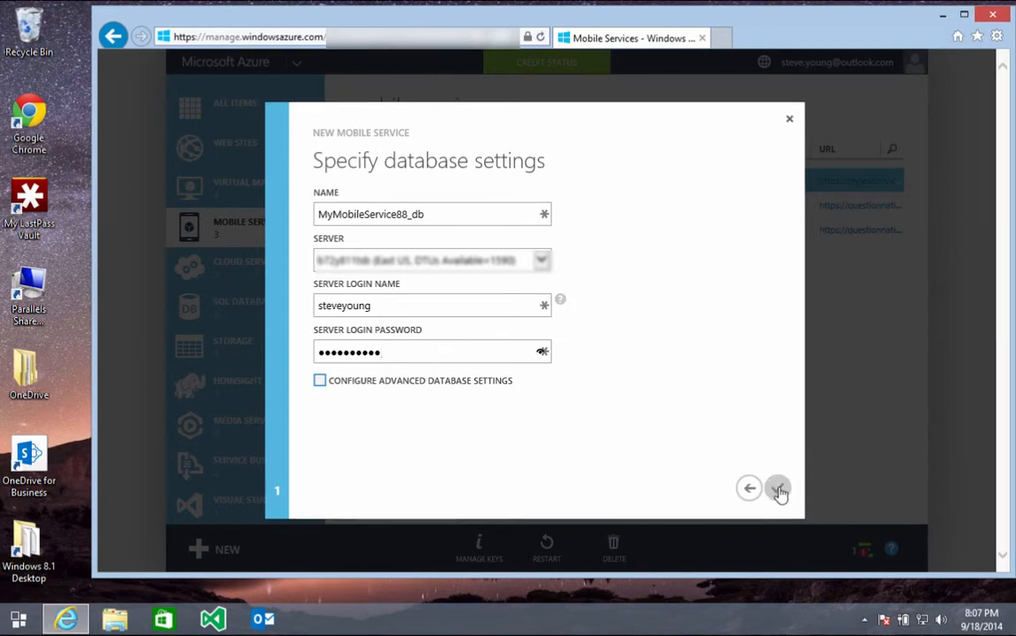
Step: Enable advanced database settings, keep the Basic tier, and create the mobile service
{"action": "left_click", "coordinate": [321, 387]}
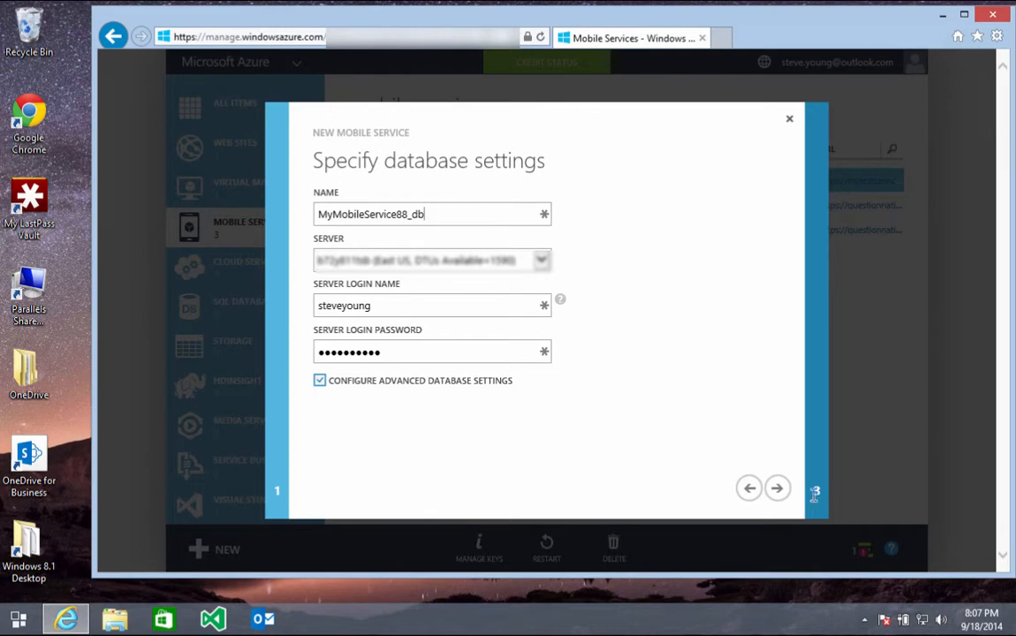
{"action": "left_click", "coordinate": [778, 489]}
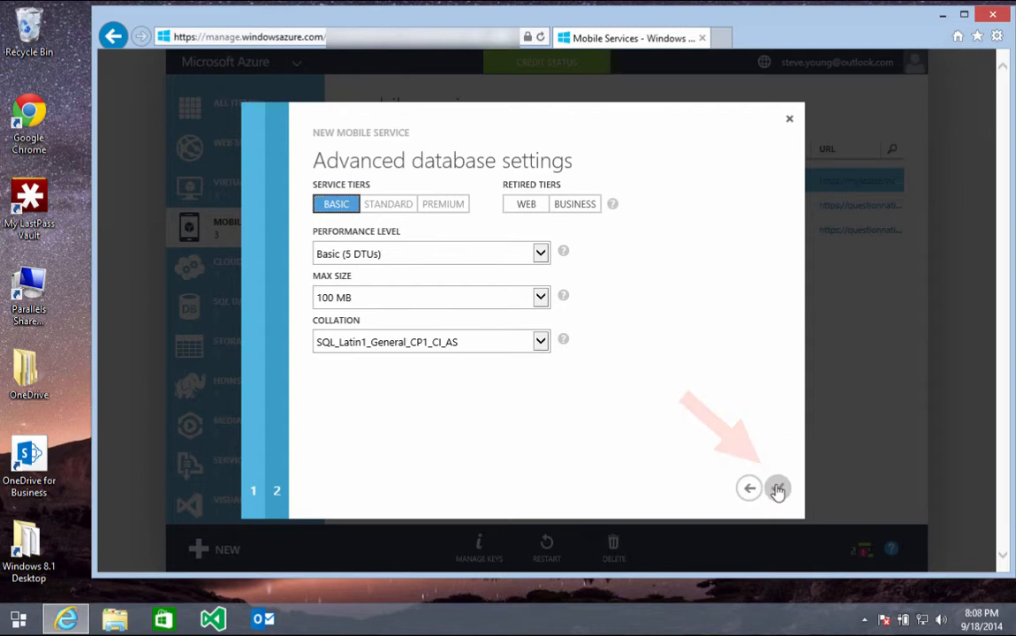
{"action": "left_click", "coordinate": [777, 489]}
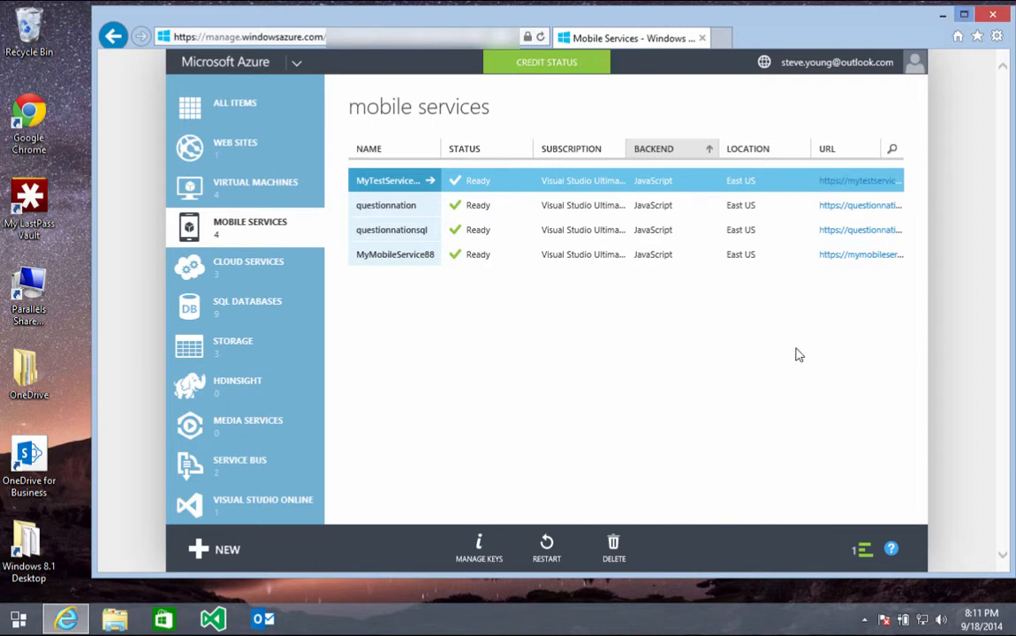
Step: Open the MyMobileService88 row to reach its Quick Start page
{"action": "left_click", "coordinate": [392, 260]}
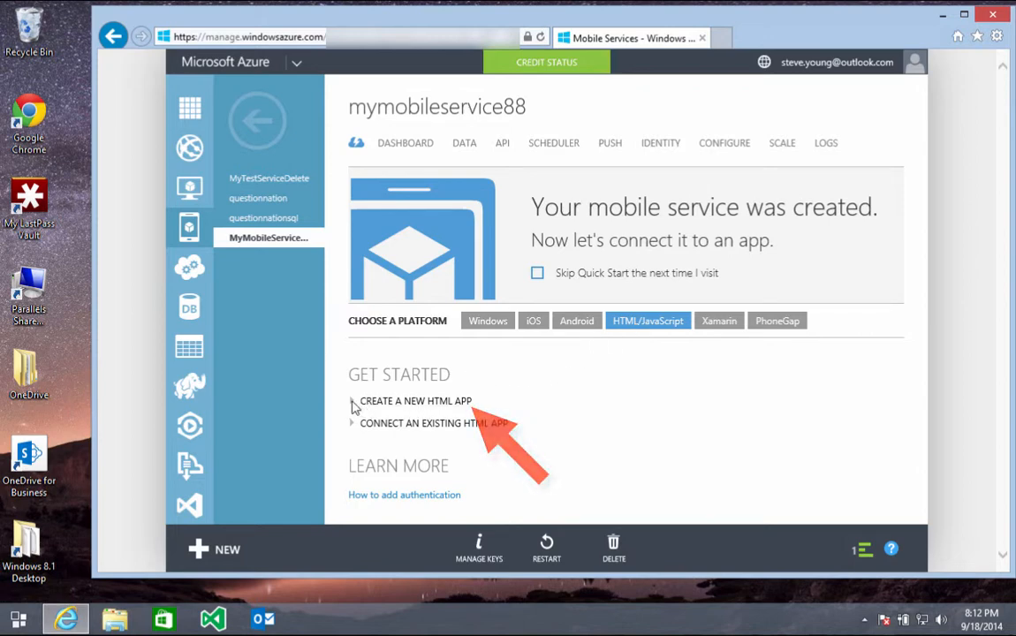
Step: Download and save the personalized MyMobileService88 HTML starter project zip
{"action": "left_click", "coordinate": [353, 406]}
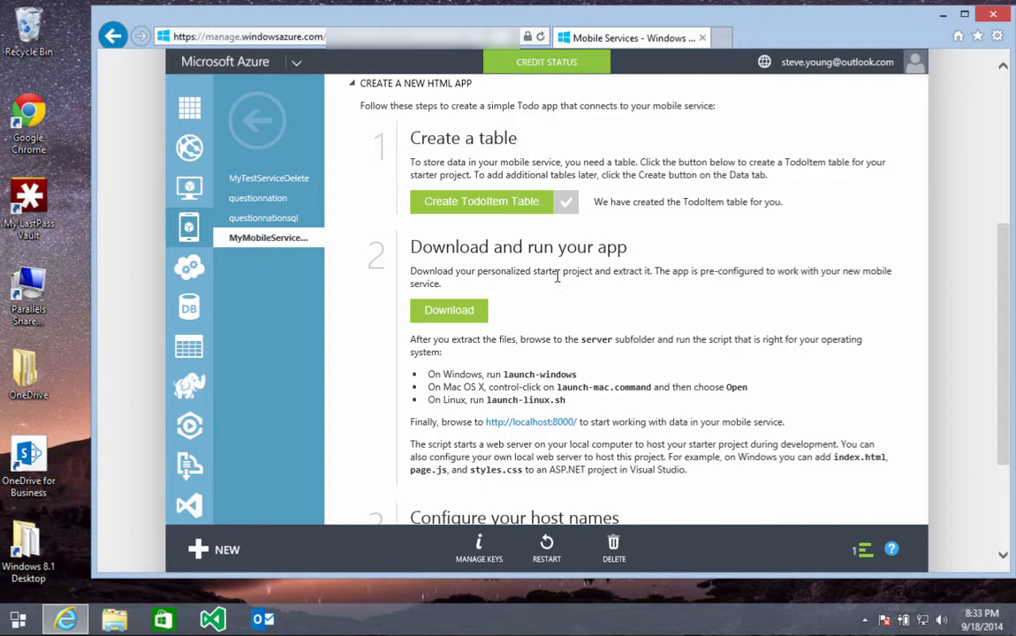
{"action": "left_click", "coordinate": [449, 311]}
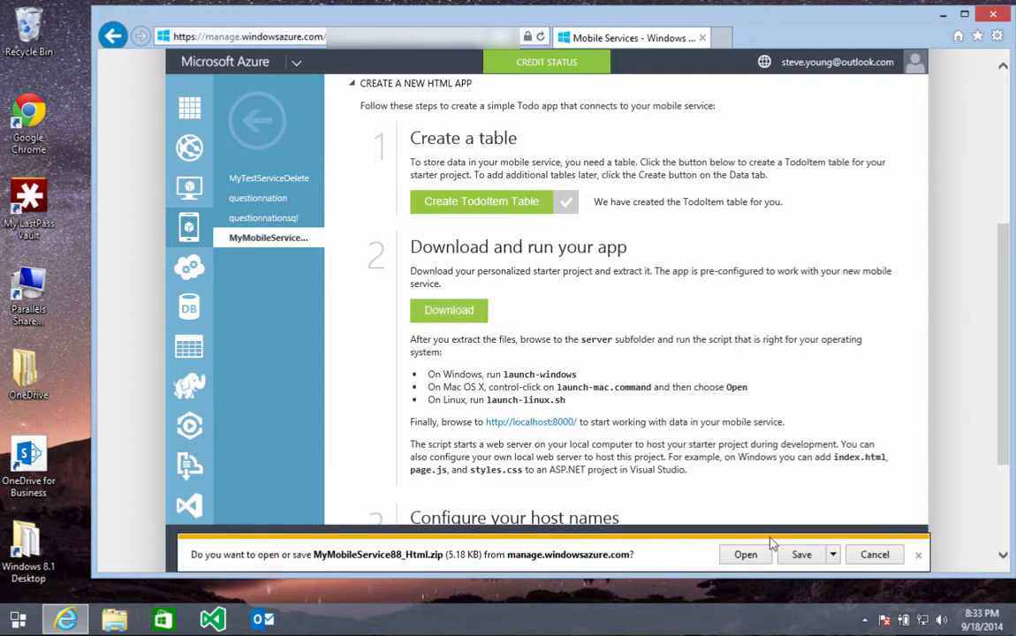
{"action": "left_click", "coordinate": [801, 555]}
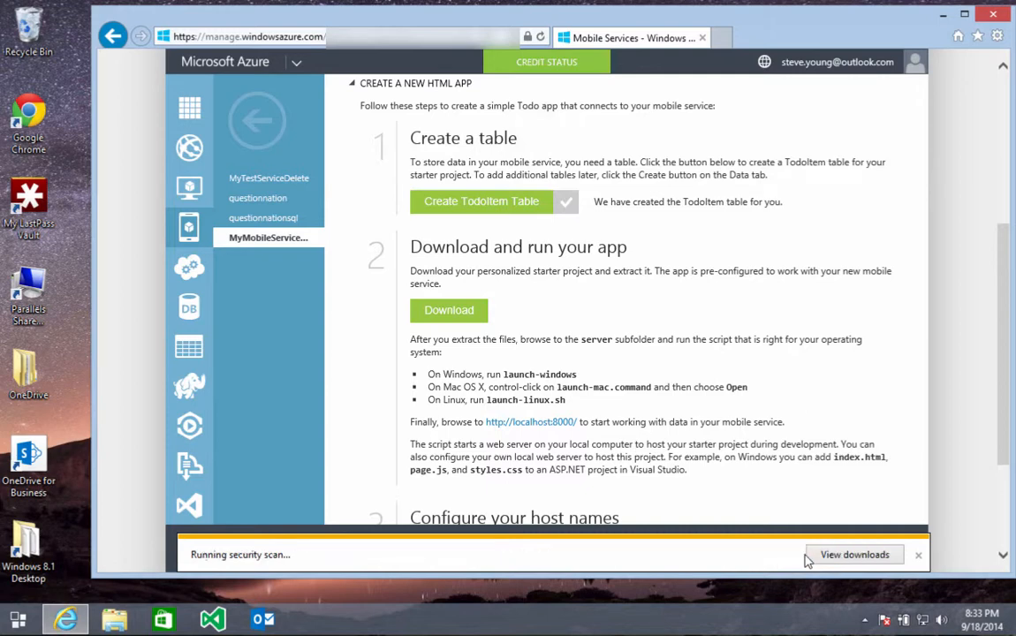
{"action": "left_click", "coordinate": [918, 557]}
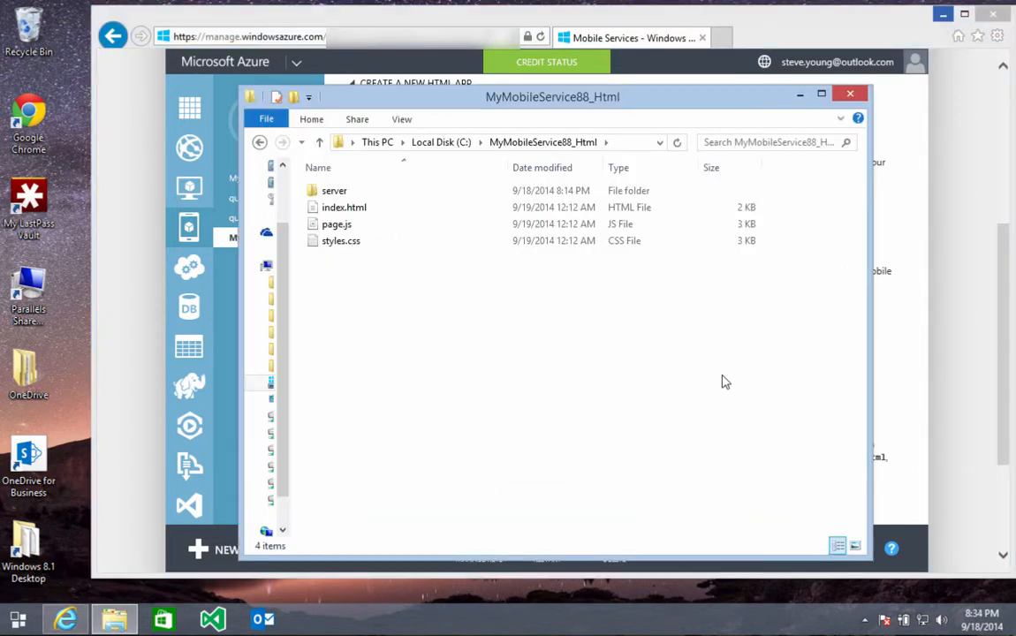
Step: Run launch-windows from the server folder to serve the app at localhost:8000
{"action": "double_click", "coordinate": [336, 194]}
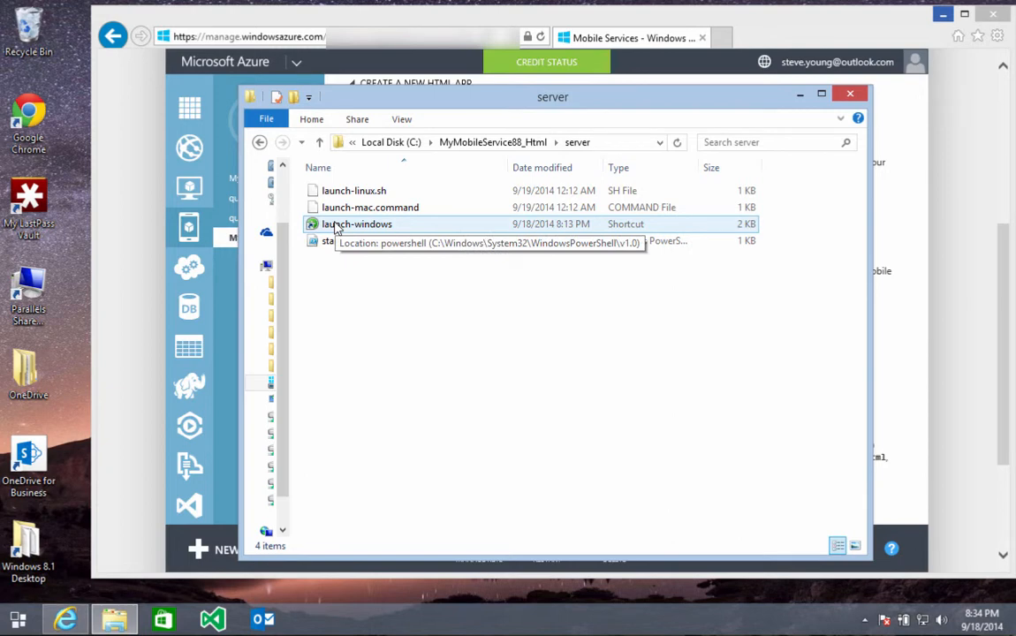
{"action": "double_click", "coordinate": [336, 226]}
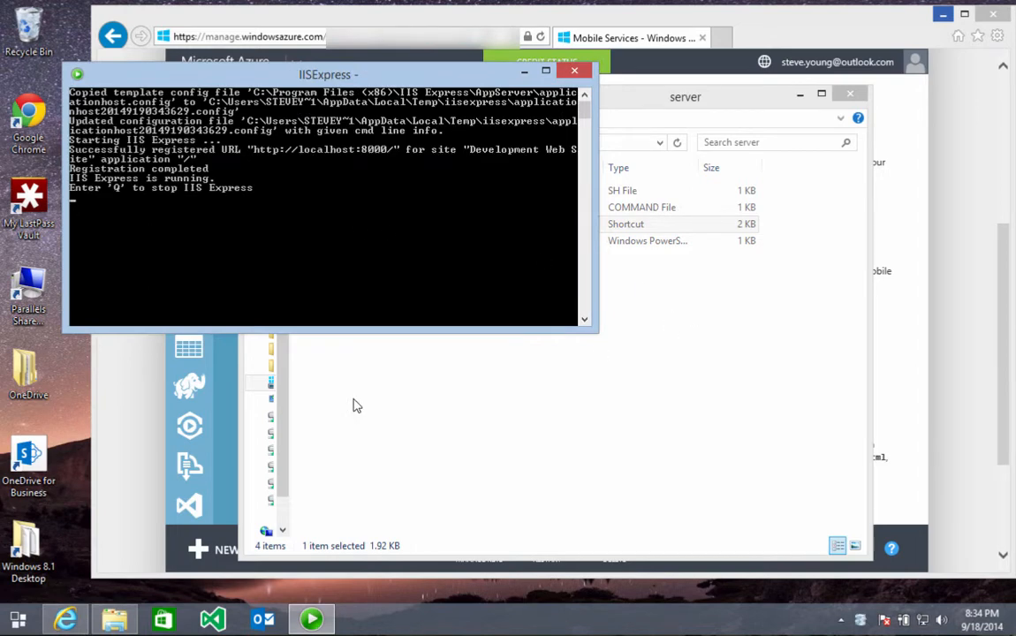
{"action": "left_click", "coordinate": [224, 395]}
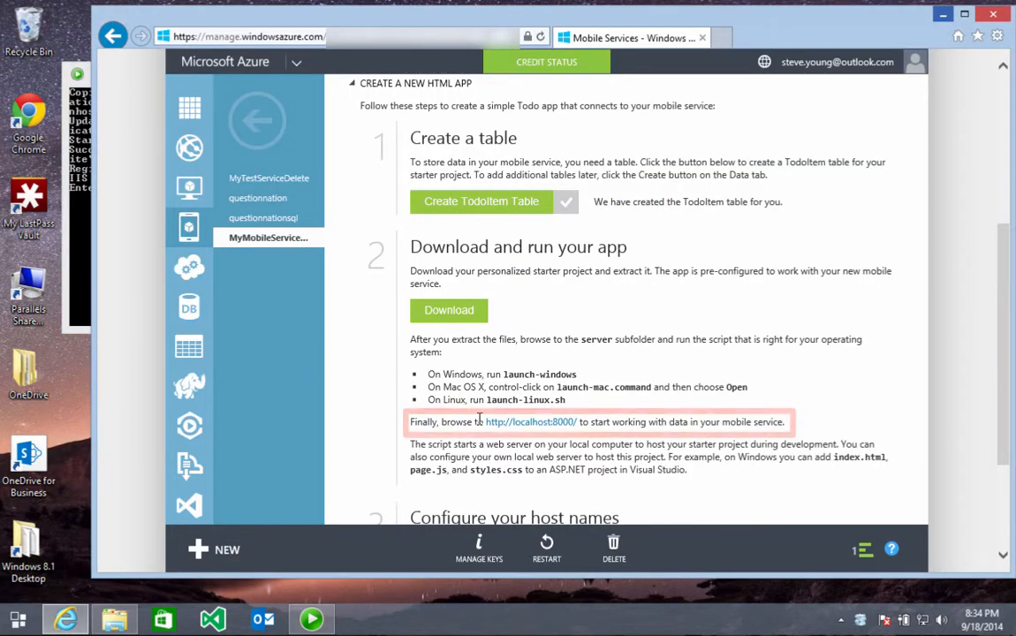
Step: Open the localhost:8000 todo app and add the task 'added item as a task'
{"action": "left_click", "coordinate": [532, 424]}
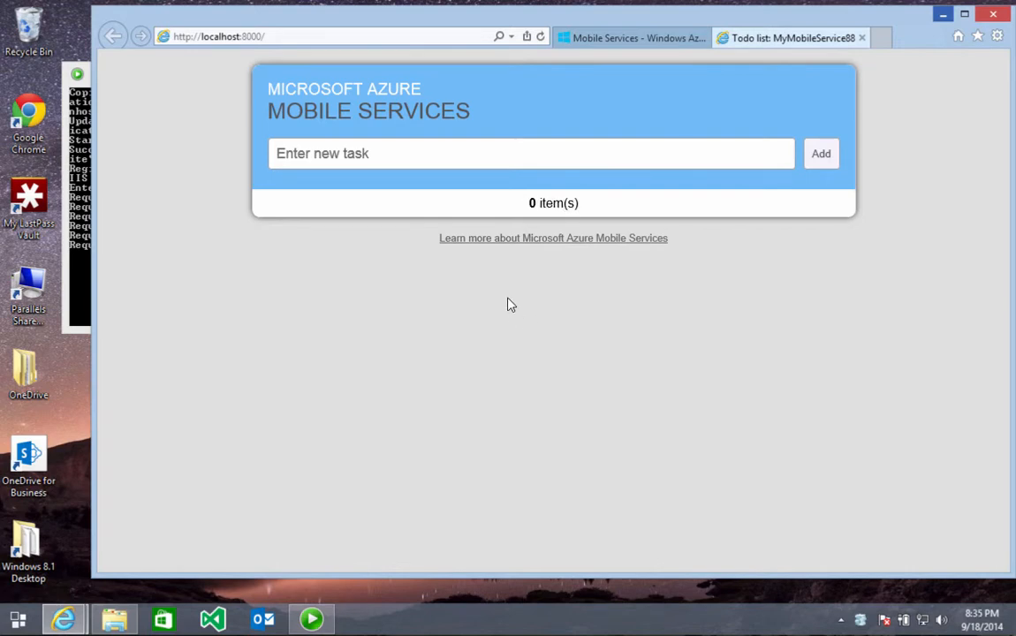
{"action": "left_click", "coordinate": [445, 153]}
{"action": "type", "text": "a"}
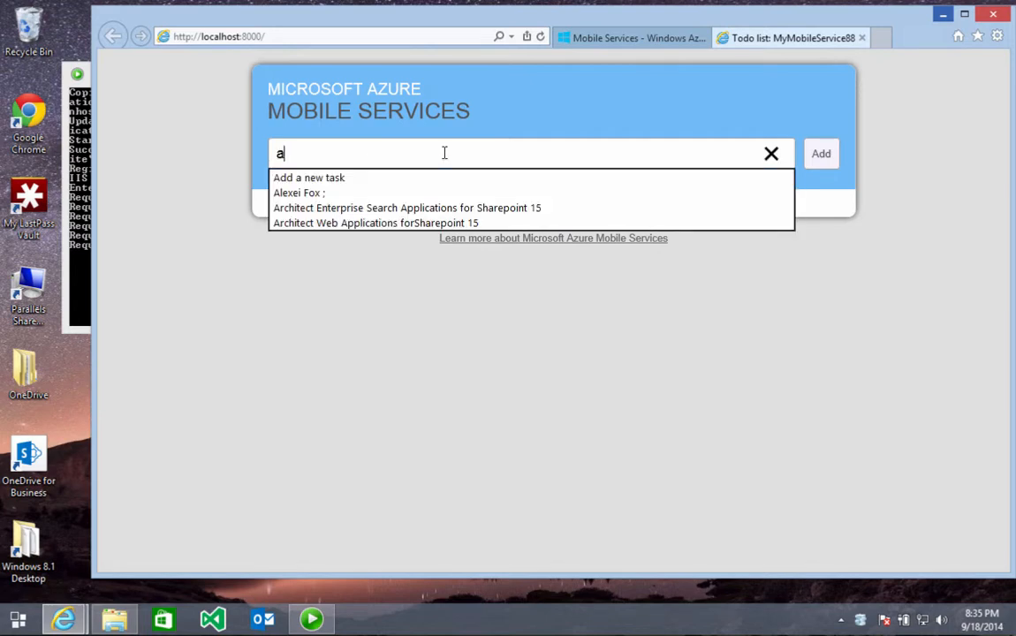
{"action": "type", "text": "dd"}
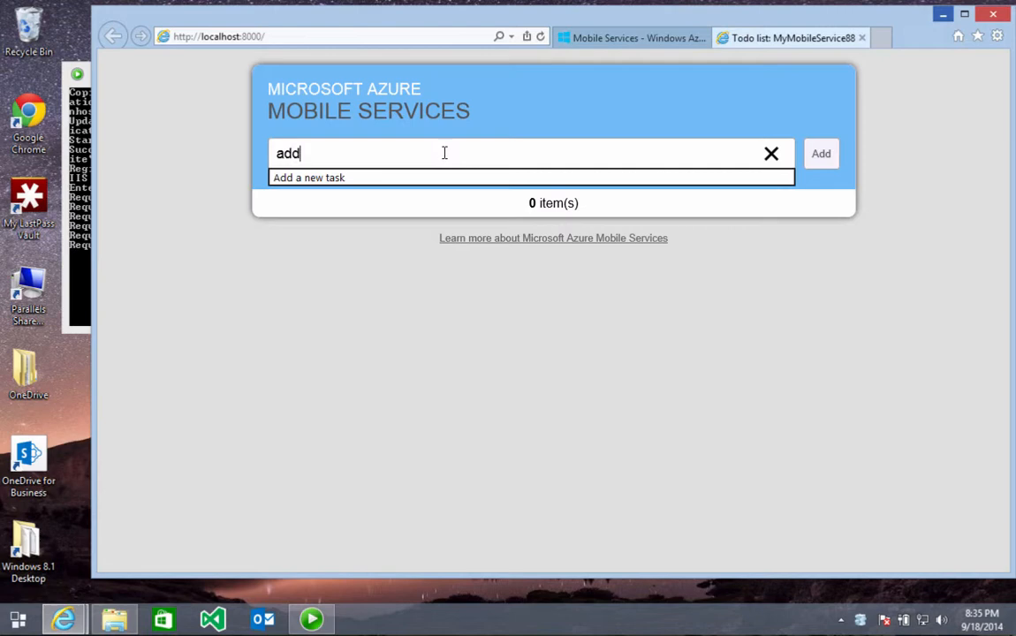
{"action": "type", "text": "ed item "}
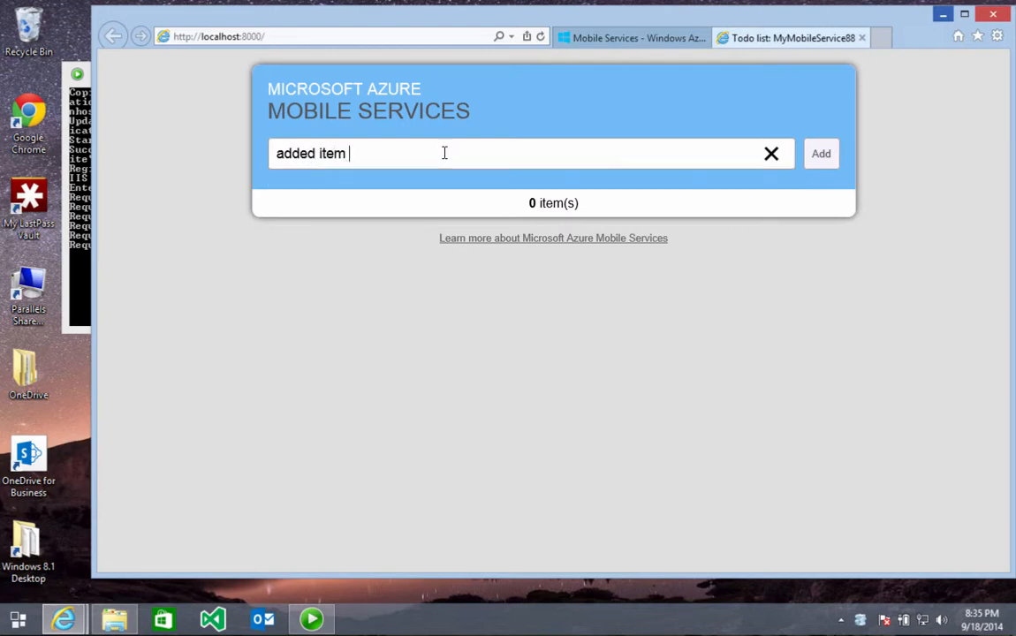
{"action": "type", "text": "as a task"}
{"action": "left_click", "coordinate": [821, 154]}
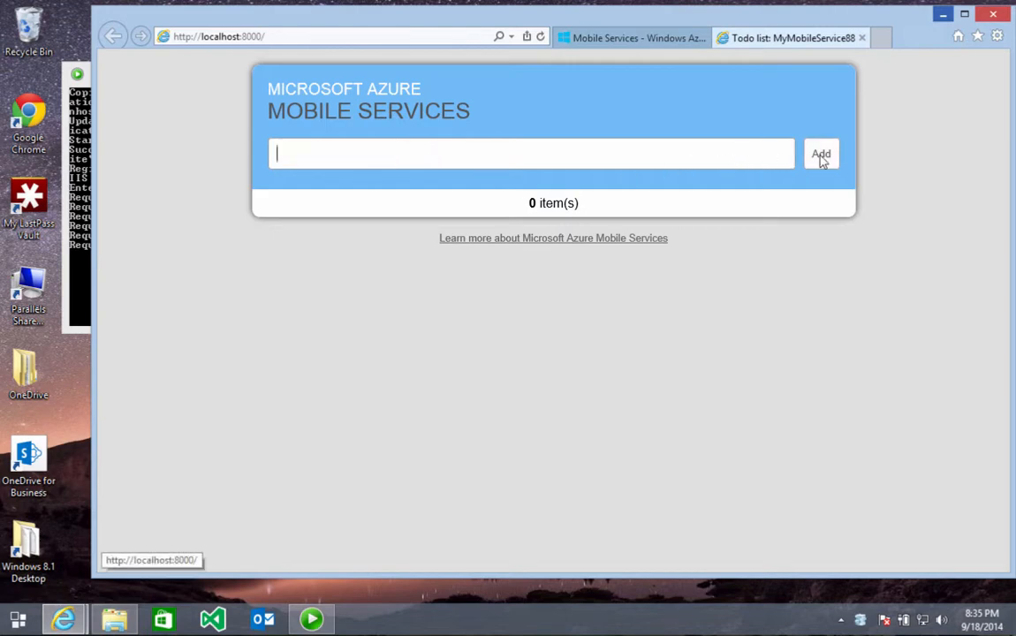
Step: Add the task 'added another' and mark 'added item as a task' complete
{"action": "left_click", "coordinate": [453, 158]}
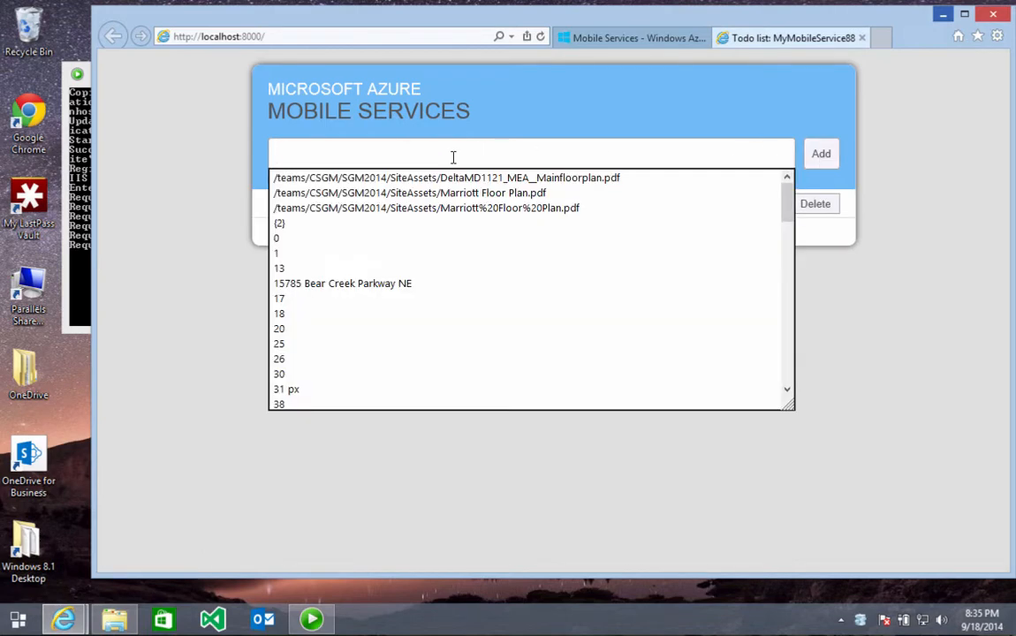
{"action": "type", "text": "added"}
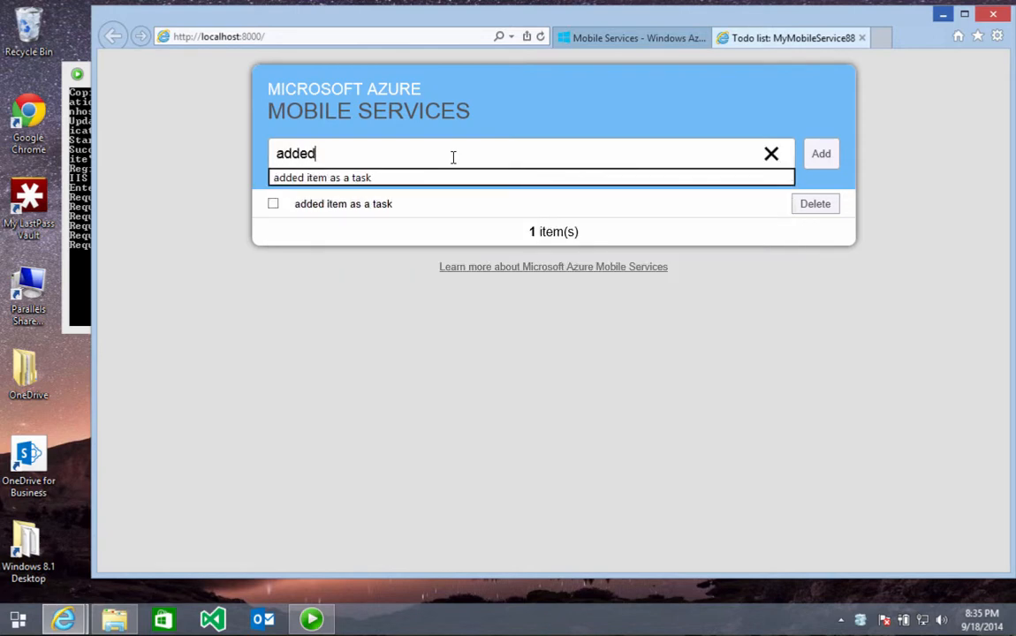
{"action": "type", "text": " asnoth"}
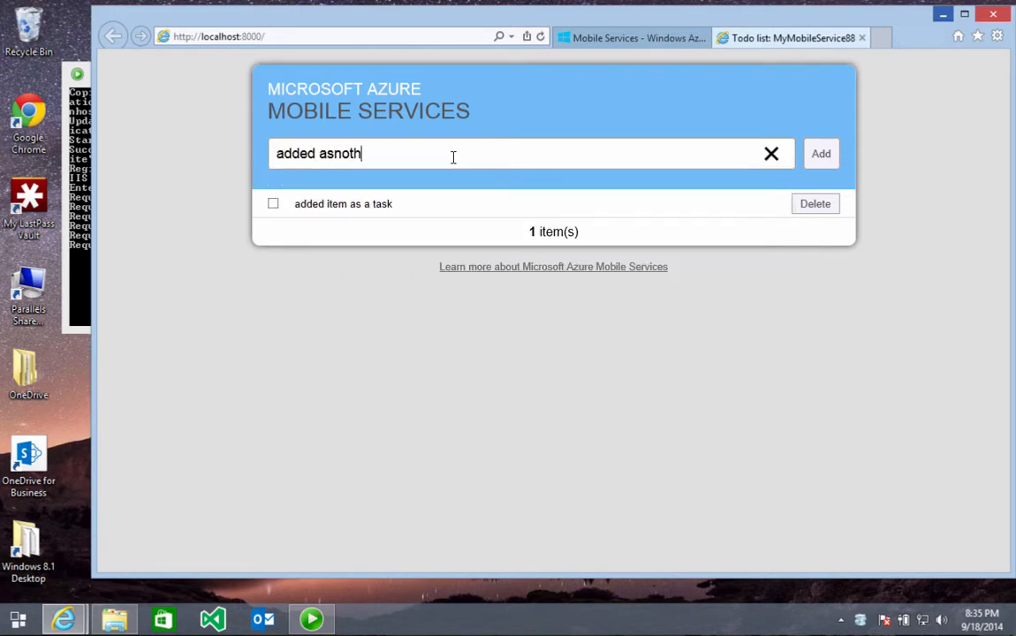
{"action": "key", "text": "BackSpace"}
{"action": "key", "text": "BackSpace"}
{"action": "key", "text": "BackSpace"}
{"action": "key", "text": "BackSpace"}
{"action": "key", "text": "BackSpace"}
{"action": "type", "text": "nother"}
{"action": "key", "text": "Return"}
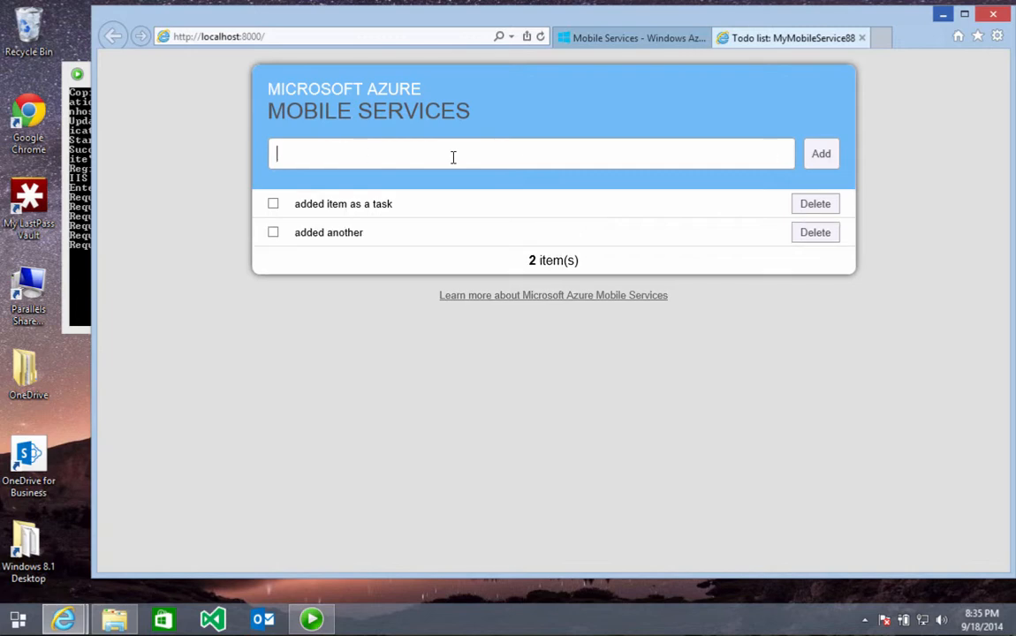
{"action": "left_click", "coordinate": [273, 204]}
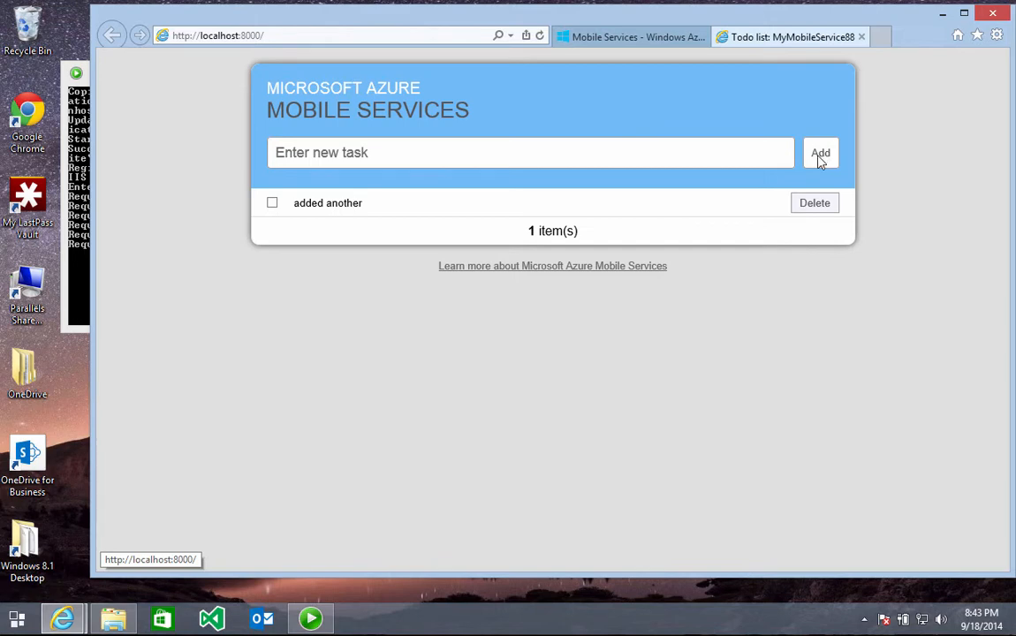
Step: Return to the portal and browse MyMobileService88's TodoItem table records
{"action": "left_click", "coordinate": [63, 614]}
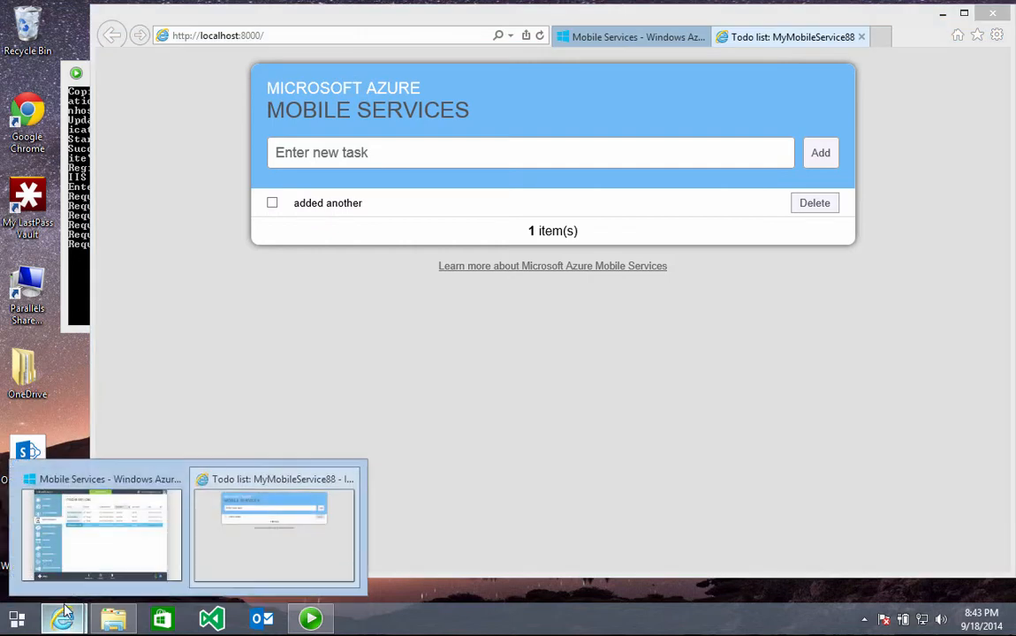
{"action": "left_click", "coordinate": [87, 528]}
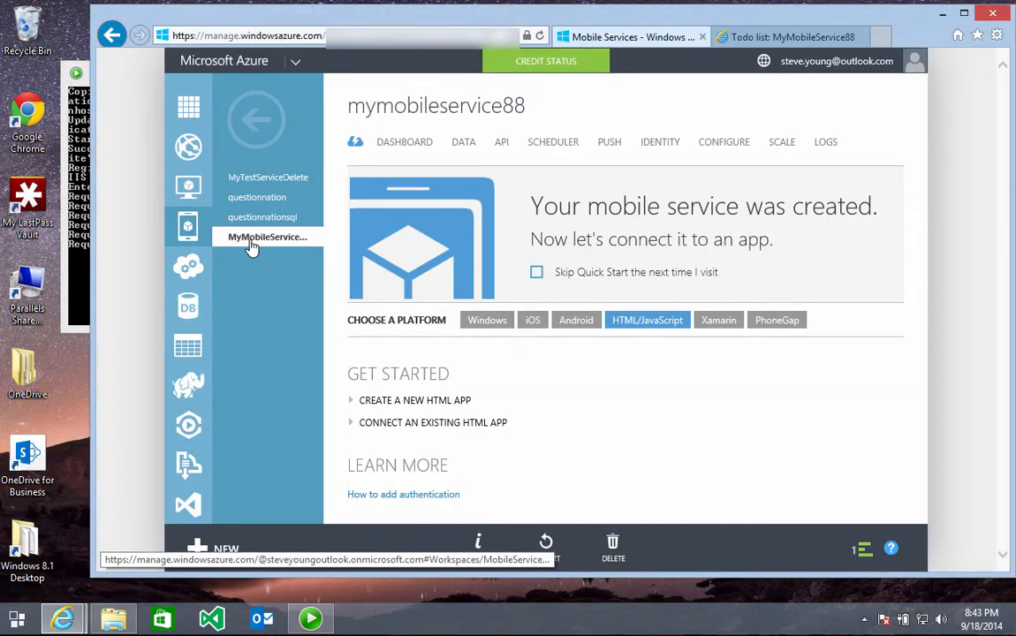
{"action": "left_click", "coordinate": [252, 243]}
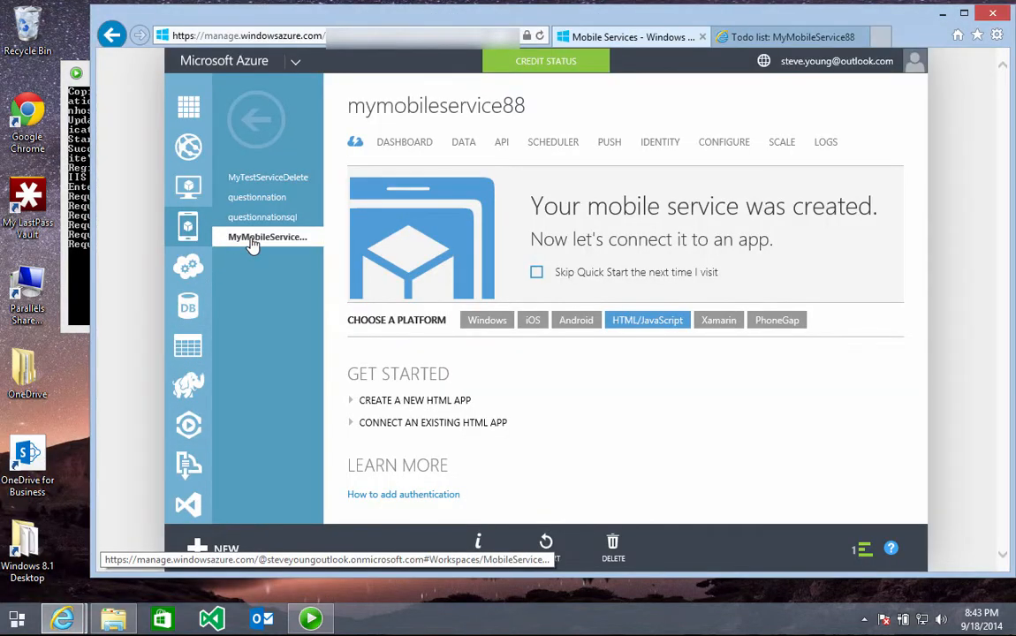
{"action": "left_click", "coordinate": [464, 144]}
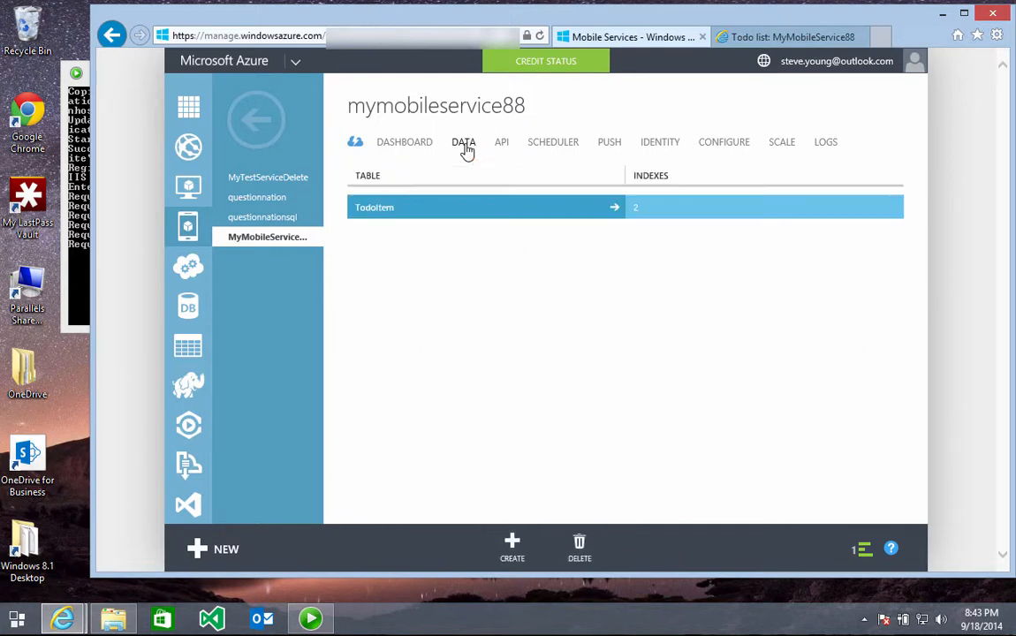
{"action": "left_click", "coordinate": [612, 211]}
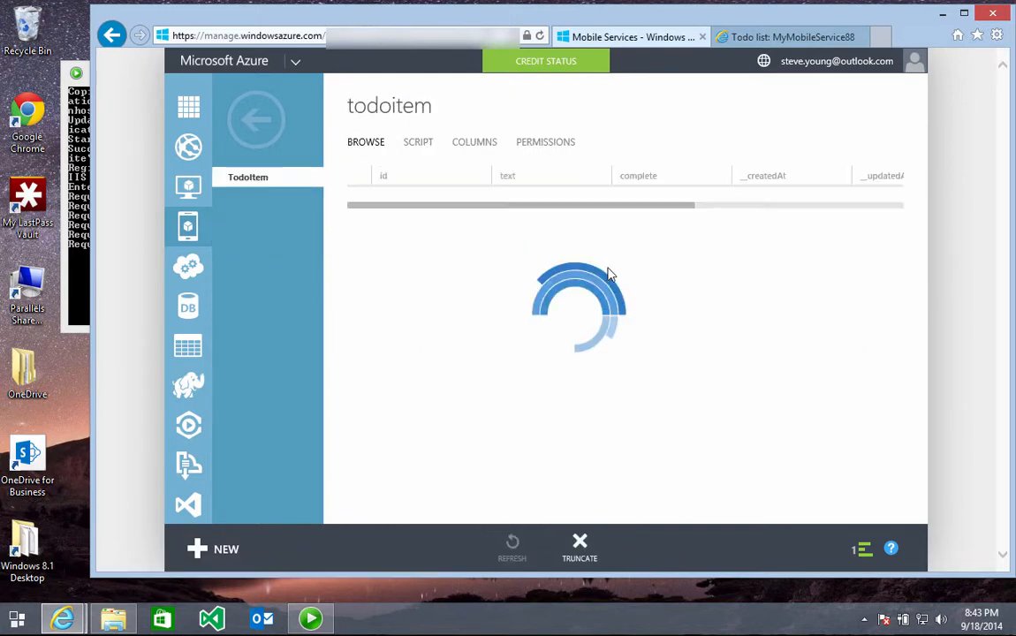